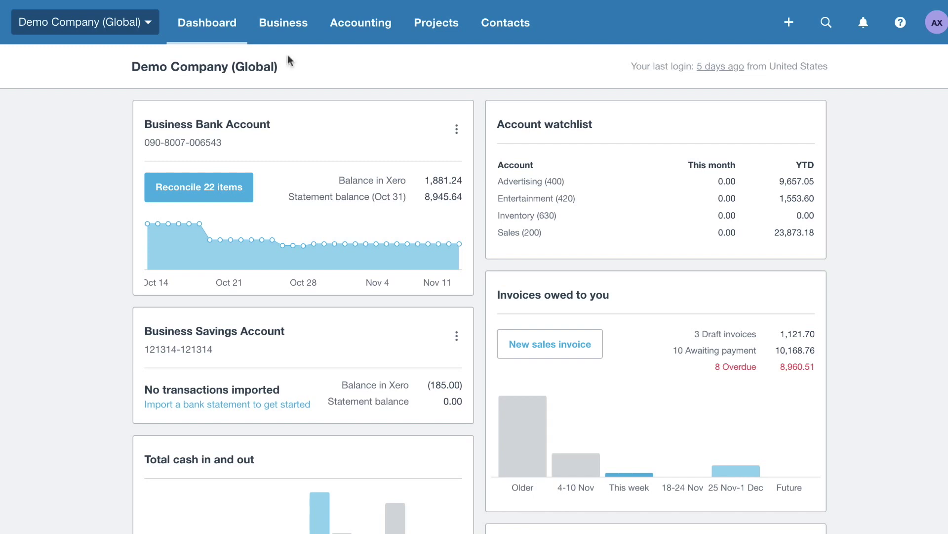
# - Go to the Purchases overview via Business and list the bill, credit note and purchase order options
pyautogui.click(287, 26)
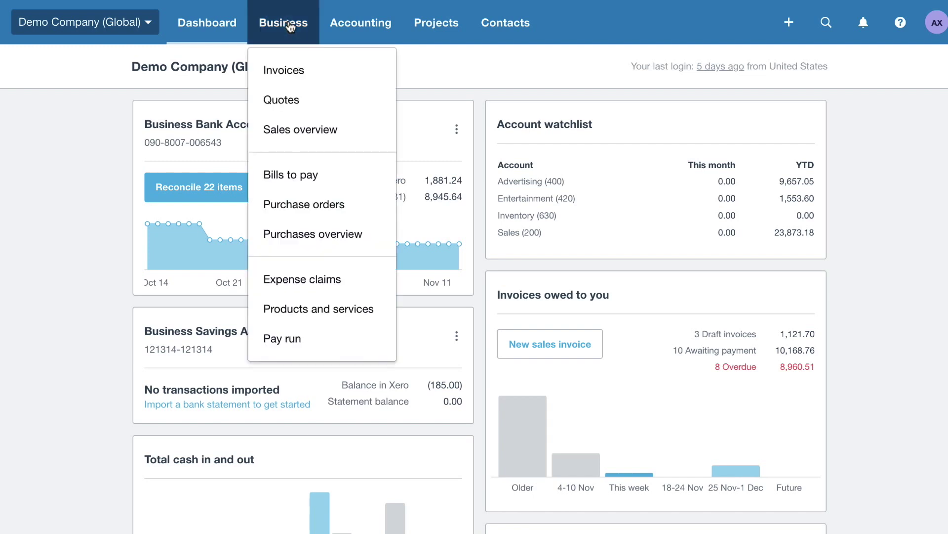
pyautogui.click(290, 237)
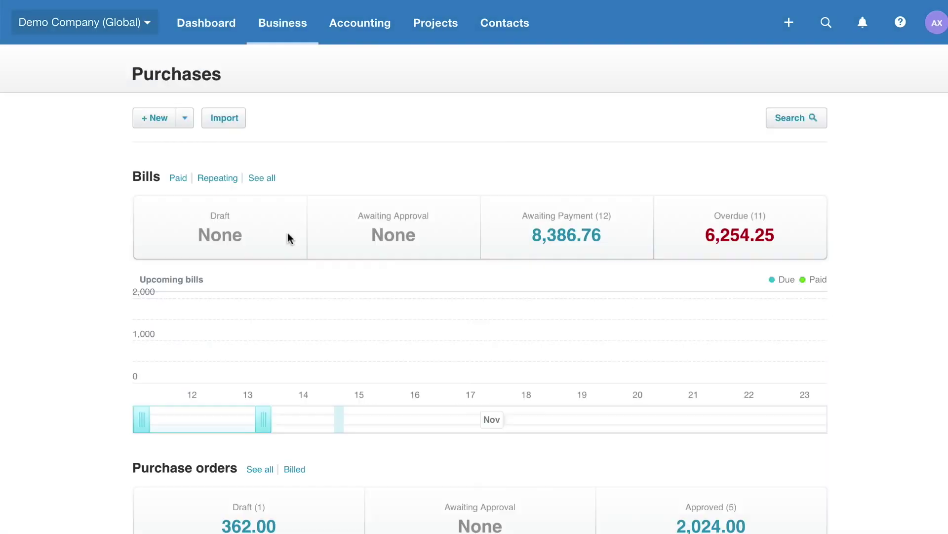
pyautogui.click(185, 121)
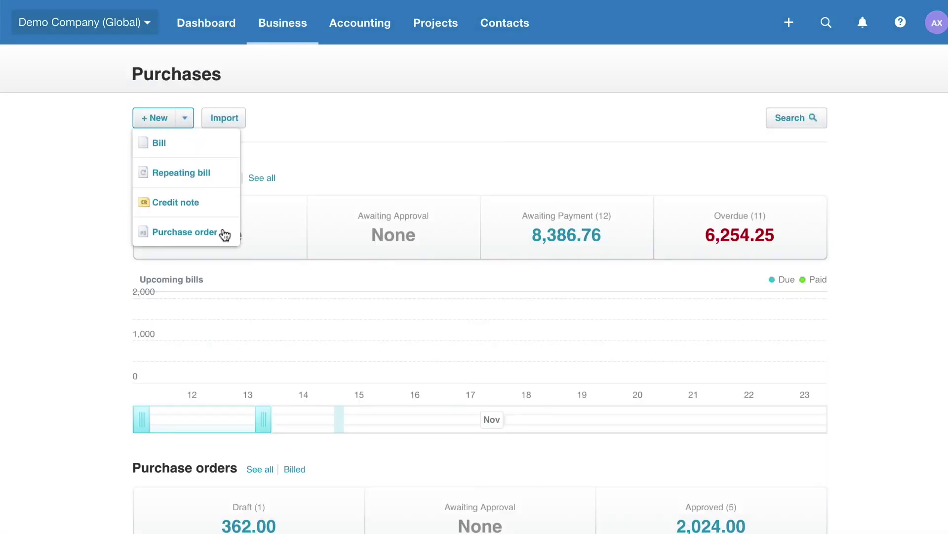
# - Start purchase order PO-0008 for ABC Furniture, reference 404, keeping the Standard theme
pyautogui.click(185, 232)
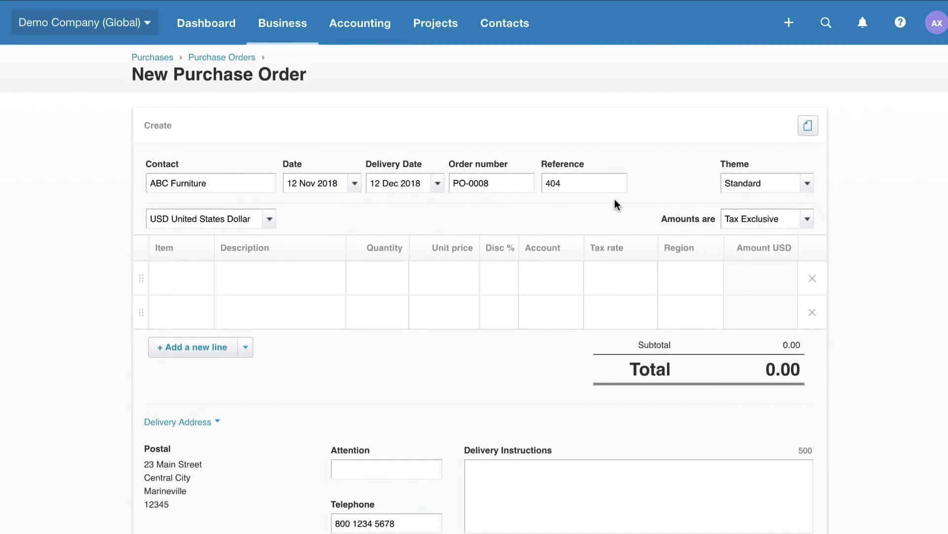
pyautogui.click(807, 186)
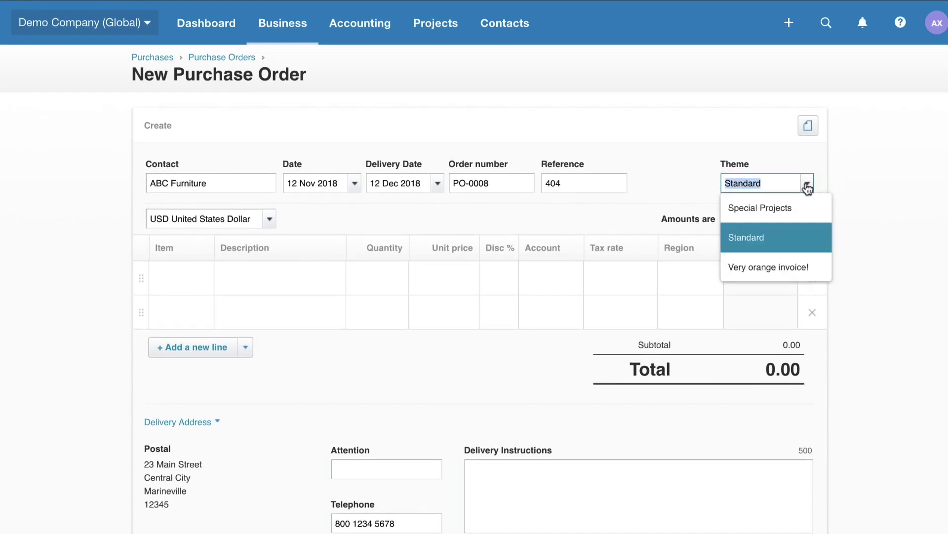
pyautogui.click(807, 185)
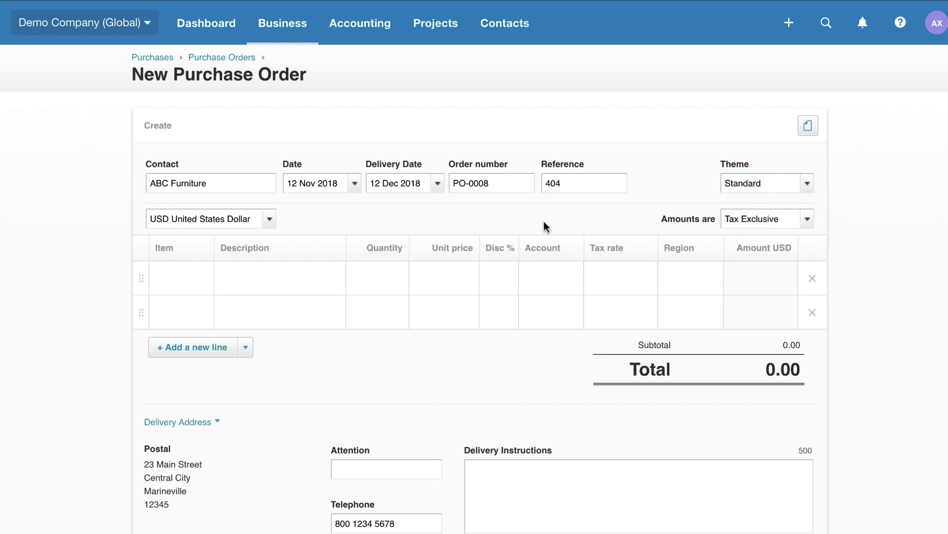
# - Fill the first order line with the Fish out of Water book item
pyautogui.click(207, 278)
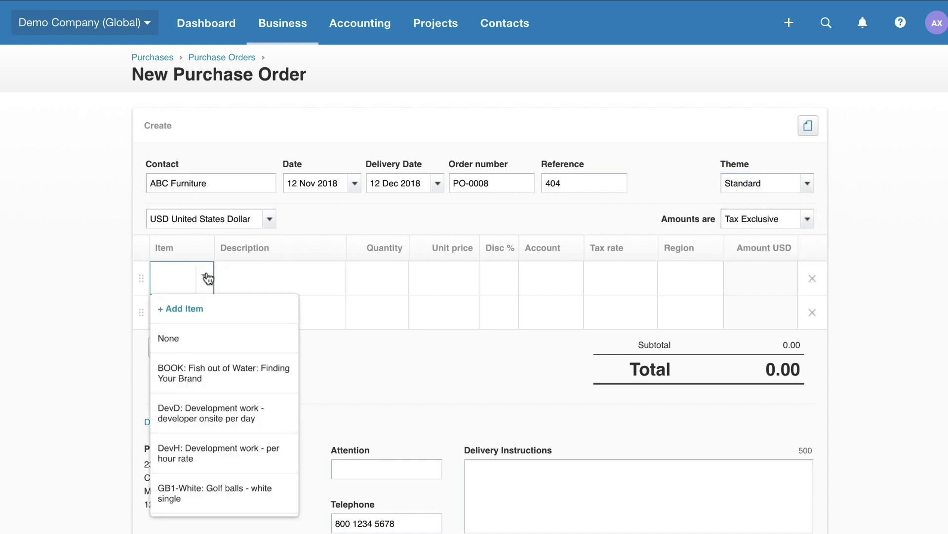
pyautogui.click(254, 373)
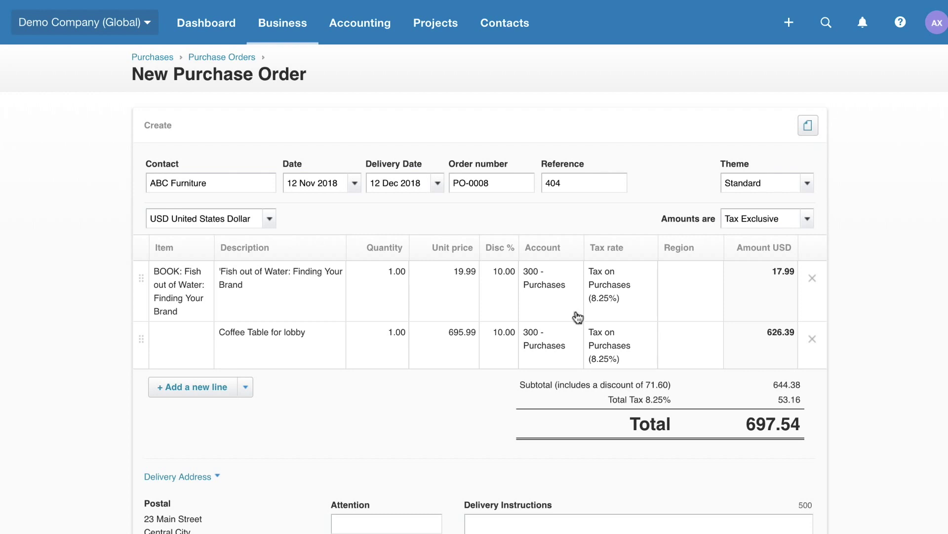
pyautogui.scroll(-5, 395, 292)
# - Approve purchase order PO-0008 with its postal delivery address filled in
pyautogui.click(218, 268)
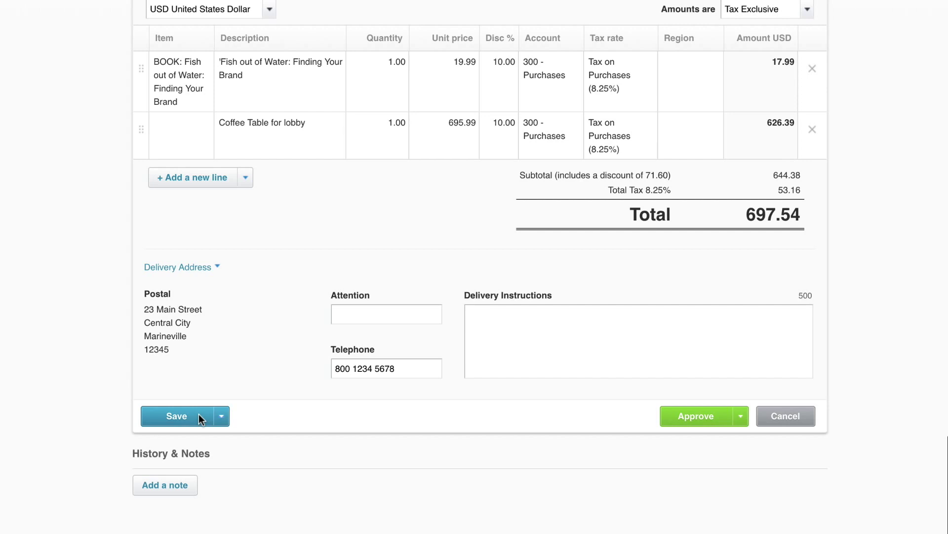
pyautogui.click(682, 417)
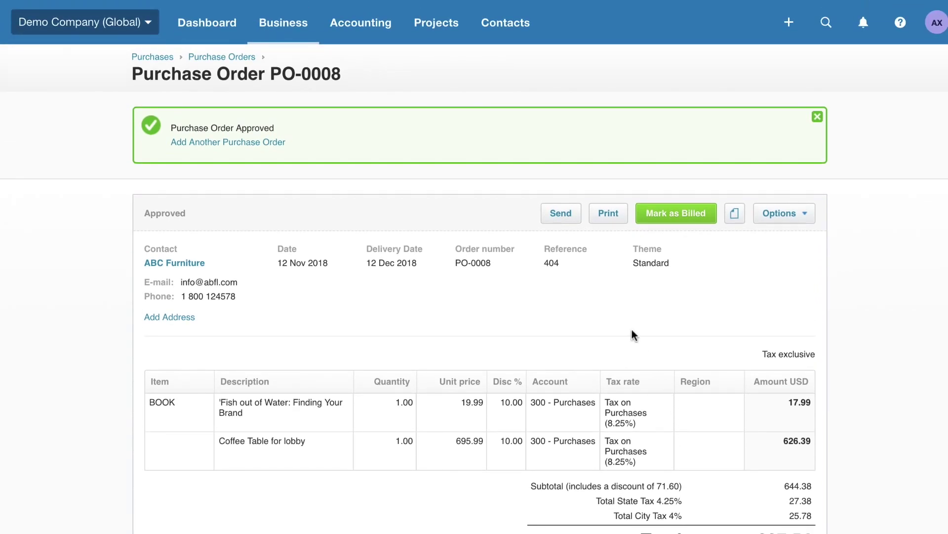
pyautogui.click(561, 214)
# - Back in the Purchase Orders list, select PO-0008 and PO-0006, totalling 1,597.54
pyautogui.click(222, 57)
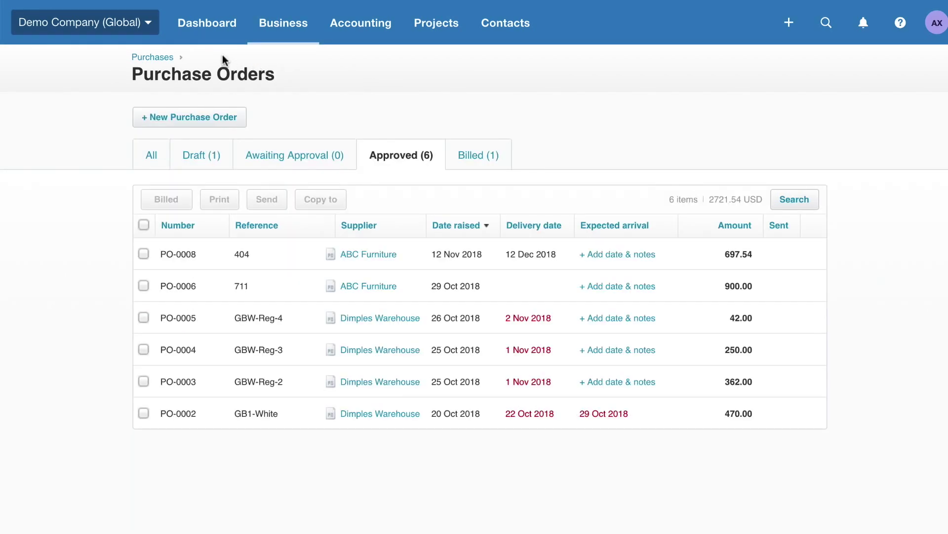
pyautogui.click(143, 254)
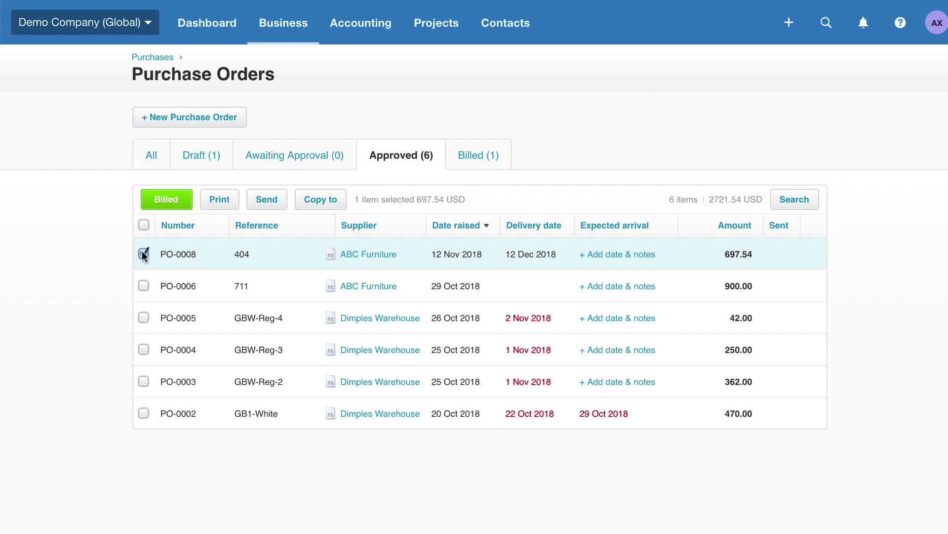
pyautogui.click(143, 287)
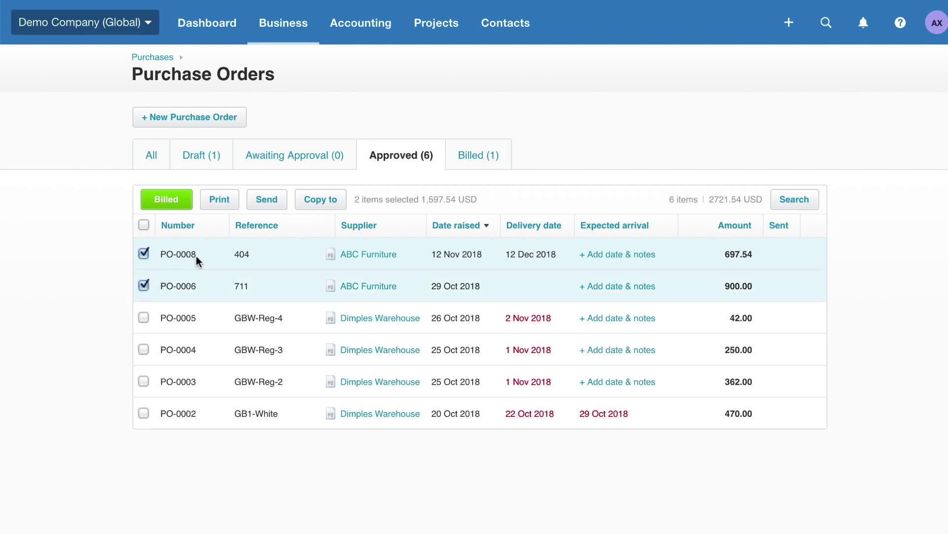
# - Copy the selected orders into a draft bill, marking them as fully billed
pyautogui.click(312, 200)
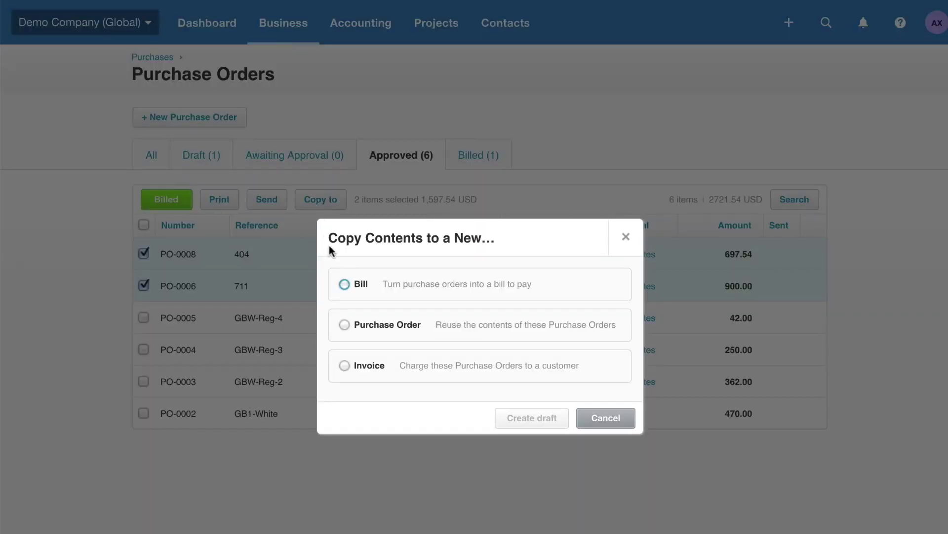
pyautogui.click(344, 283)
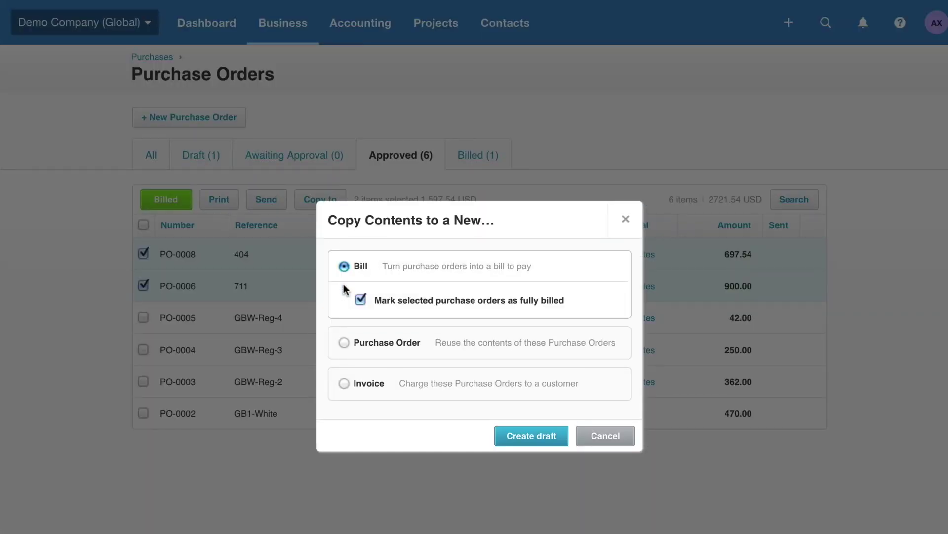
pyautogui.click(515, 437)
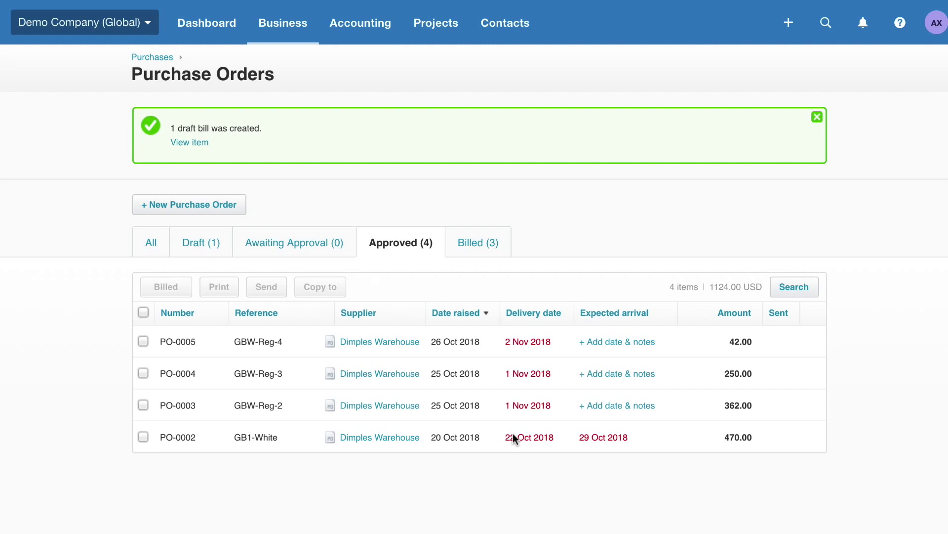
# - Approve the 1,597.54 combined bill, then set PO-0005 to be copied into an invoice
pyautogui.click(196, 143)
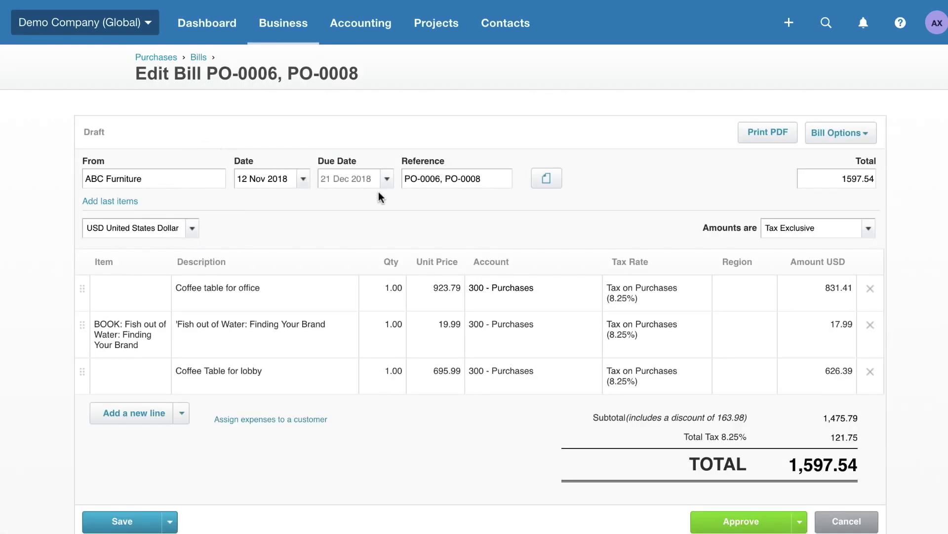
pyautogui.scroll(-2, 379, 195)
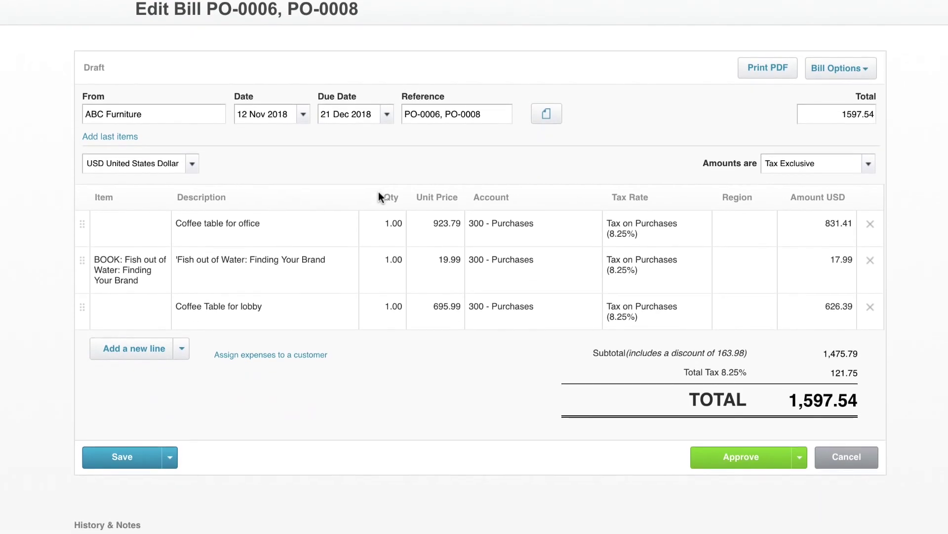
pyautogui.click(710, 455)
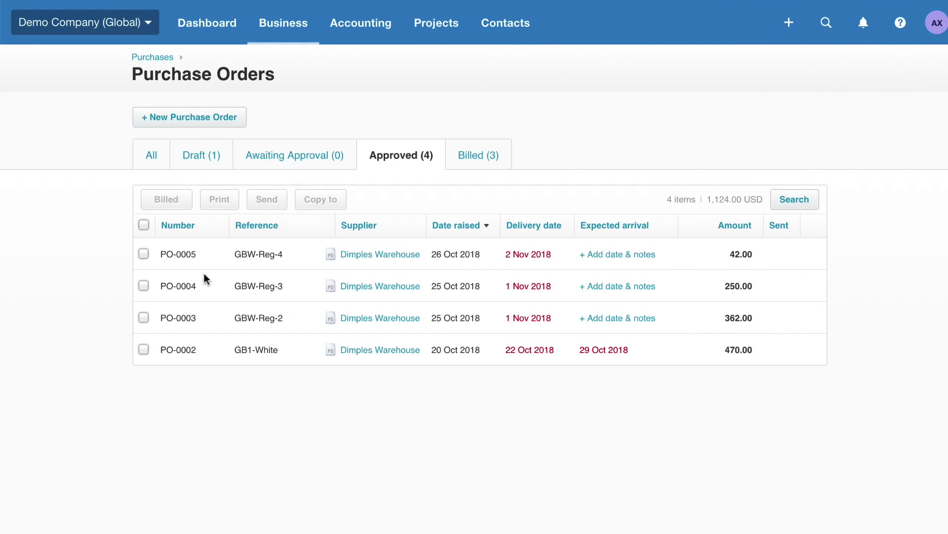
pyautogui.click(143, 254)
pyautogui.click(319, 200)
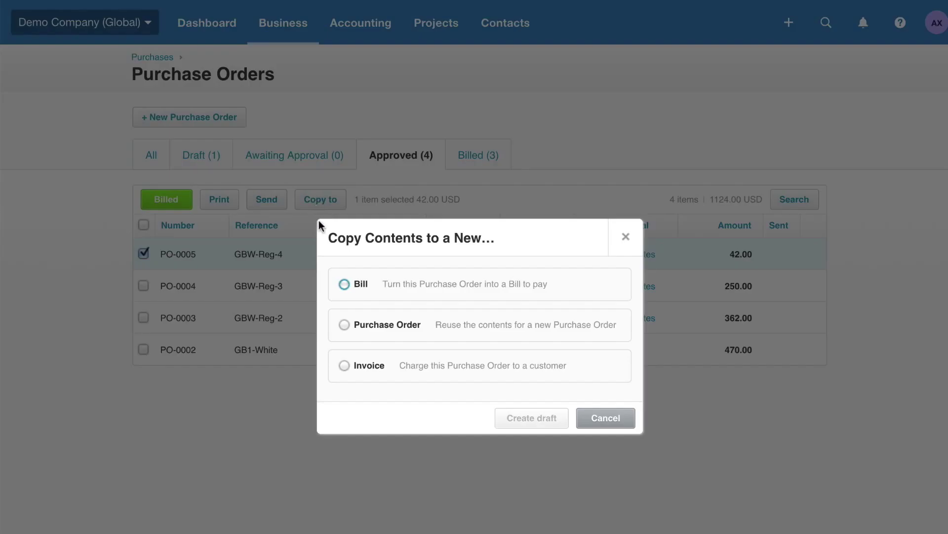
pyautogui.click(345, 365)
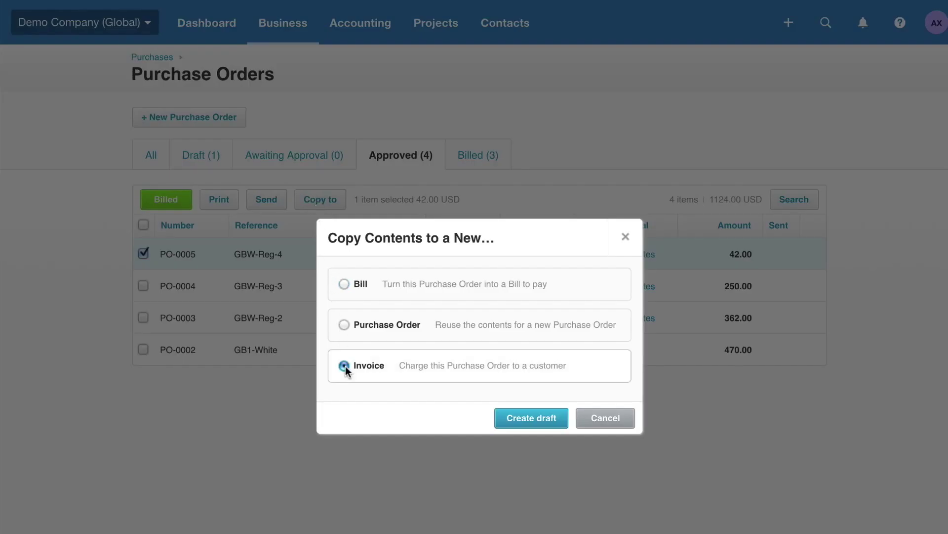
# - Create draft invoice INV-0033 from PO-0005, with golf balls at 56.00, totalling 60.90
pyautogui.click(513, 417)
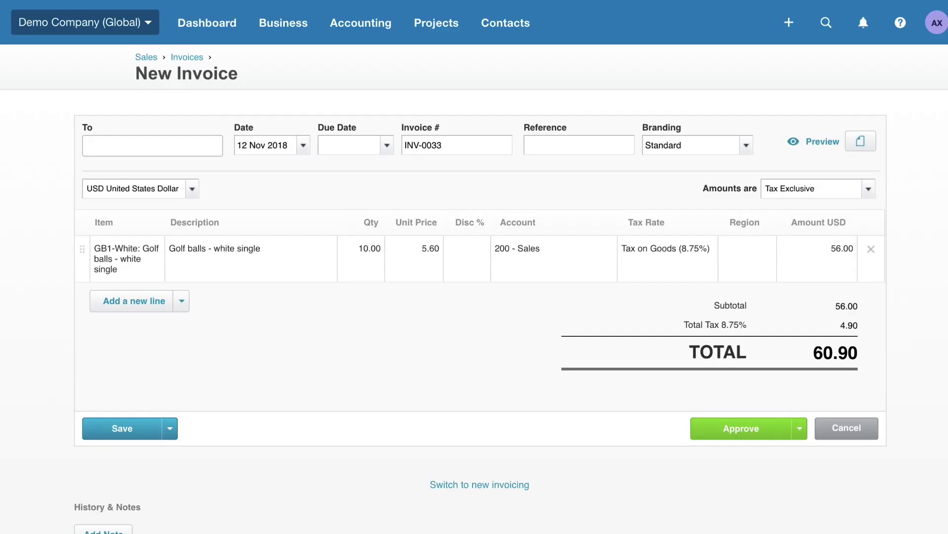